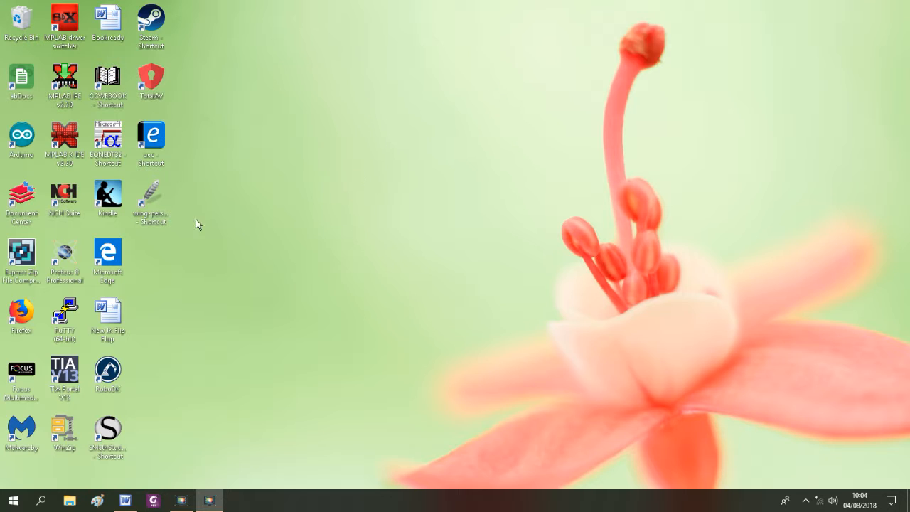
Step: Launch MPLAB X IDE and start a new Microchip Embedded standalone project
double_click(62, 136)
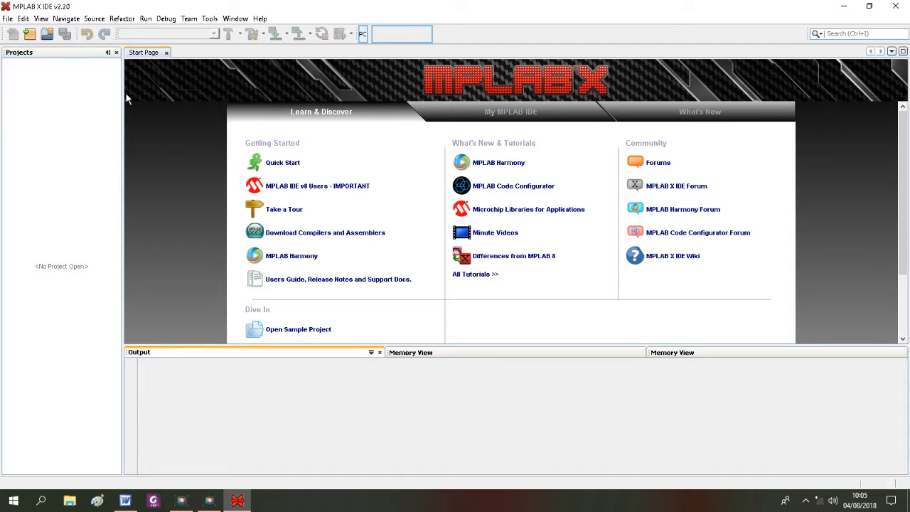
drag(138, 112, 111, 138)
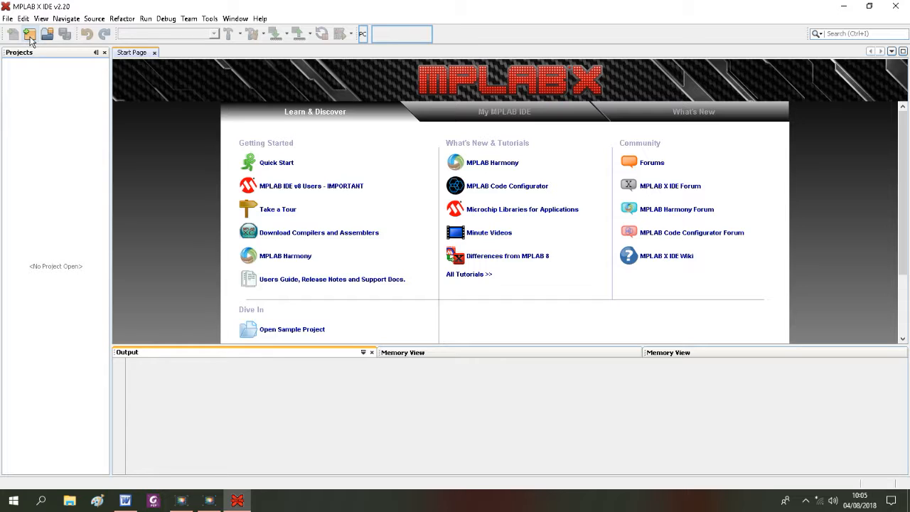
click(7, 18)
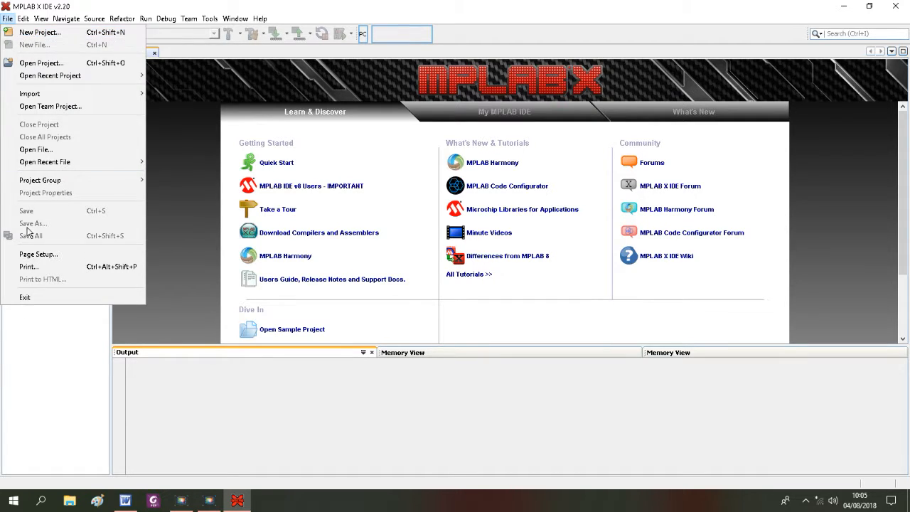
click(37, 365)
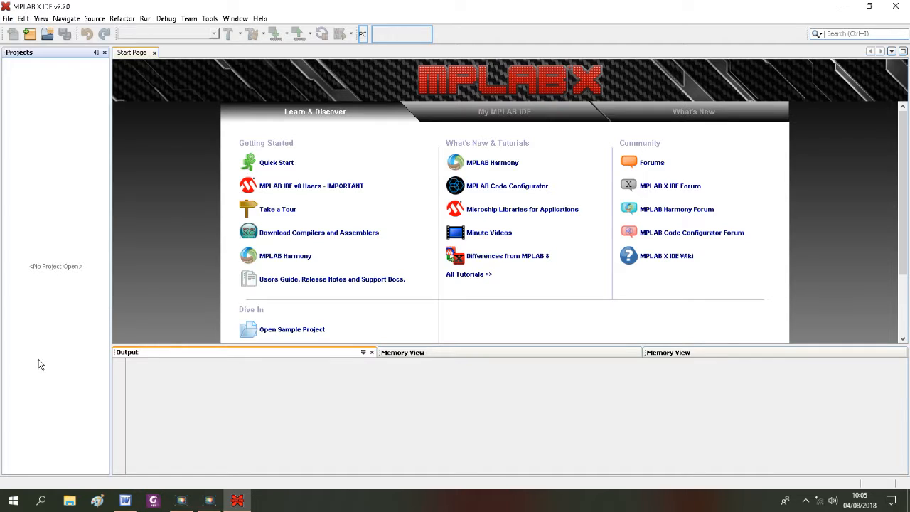
click(29, 34)
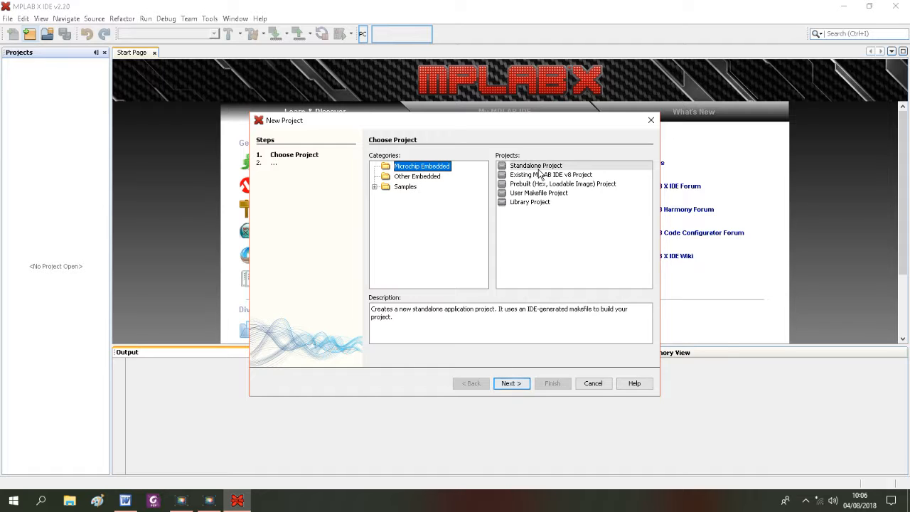
click(512, 384)
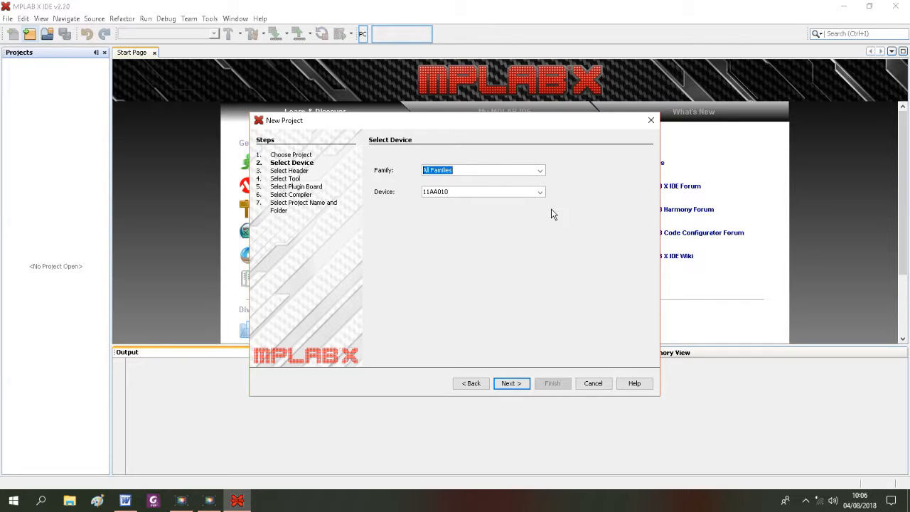
Step: Choose the Advanced 8-bit MCUs (PIC18) family and the PIC18F4525 device for the new project
click(540, 172)
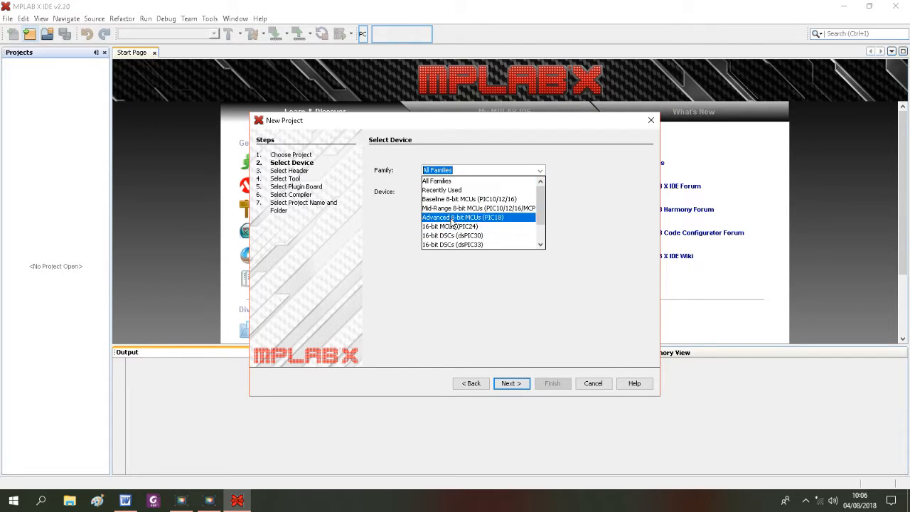
click(474, 218)
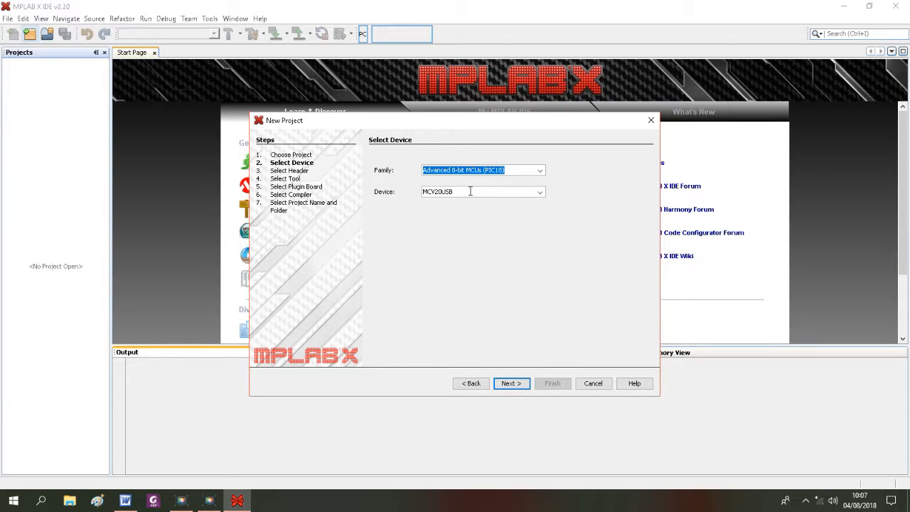
click(541, 192)
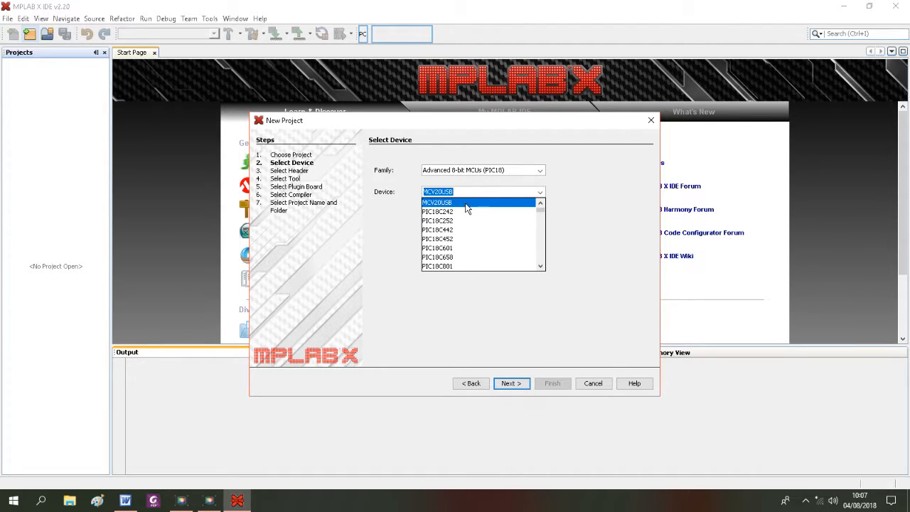
text(PIC18F)
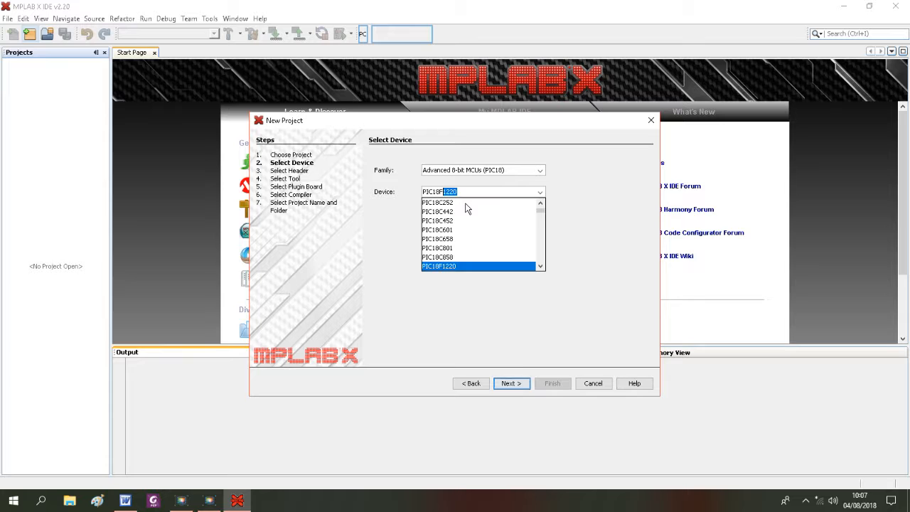
text(4)
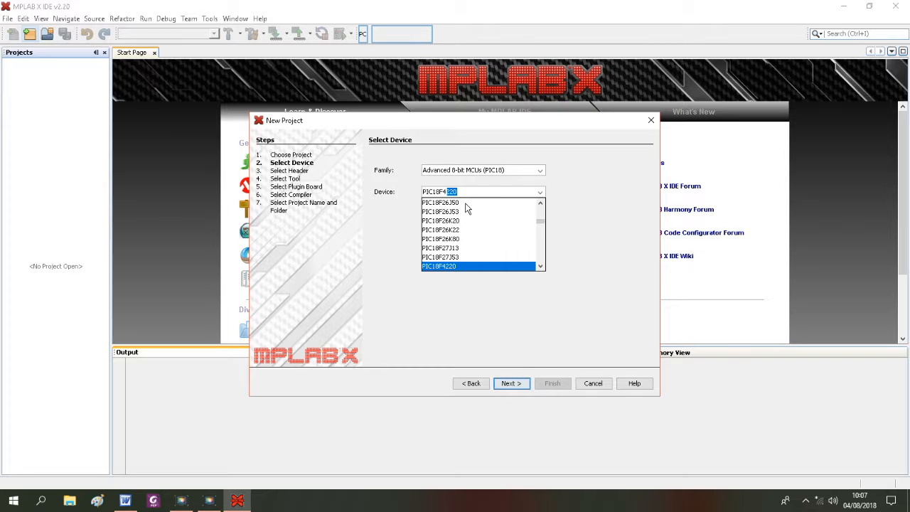
text(5)
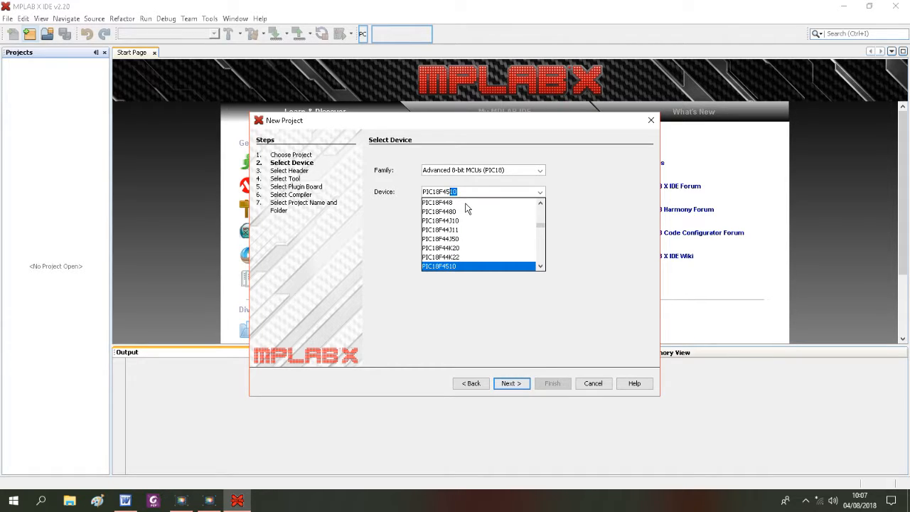
text(25)
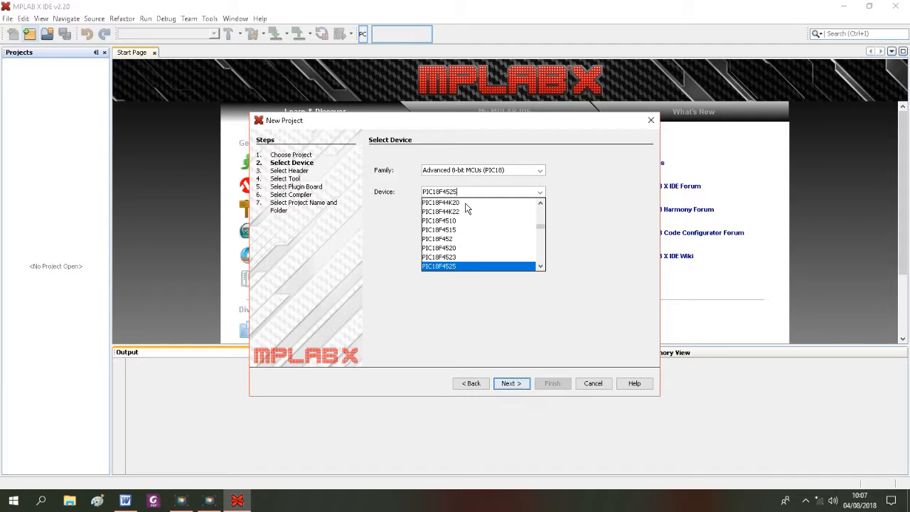
click(447, 278)
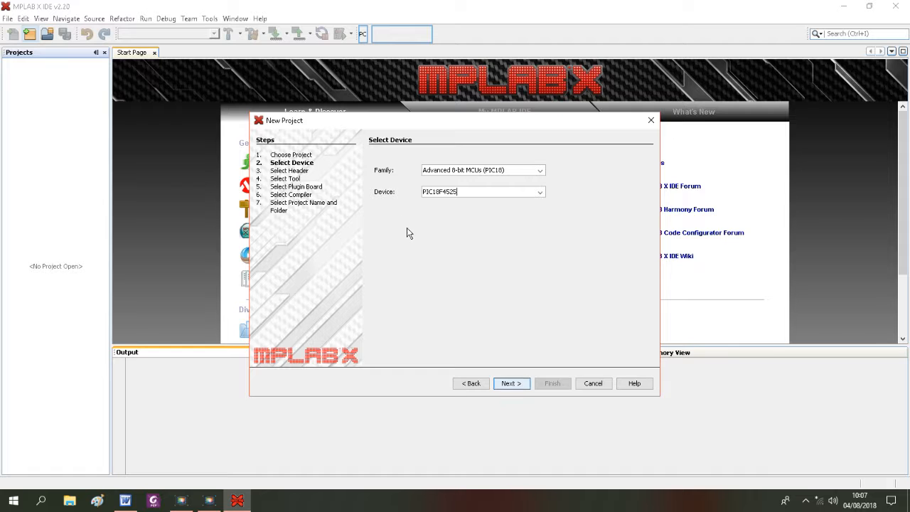
click(511, 385)
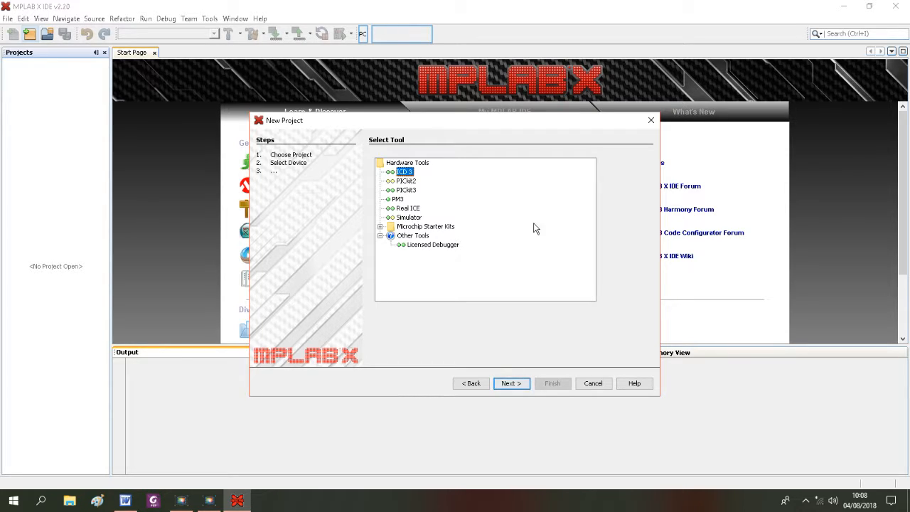
Step: Select the Simulator as the project's hardware tool and XC8 (v1.35) as its compiler
click(400, 218)
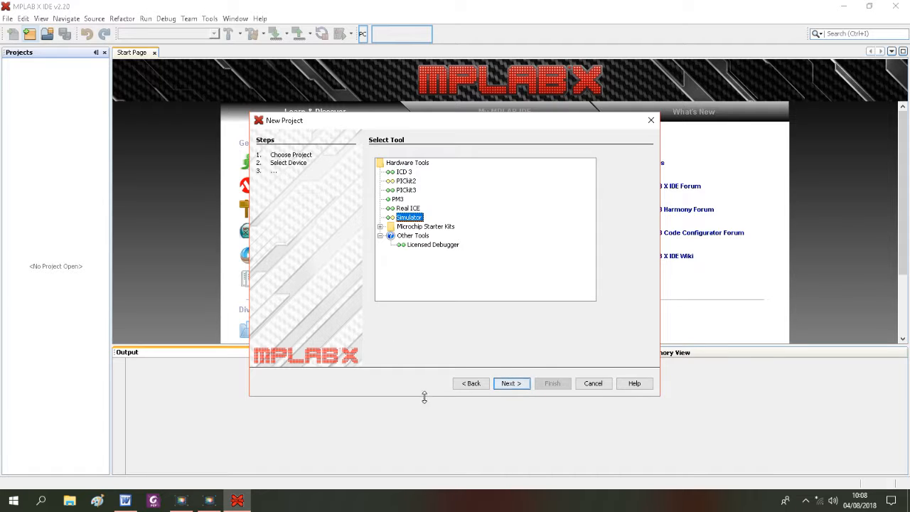
click(511, 385)
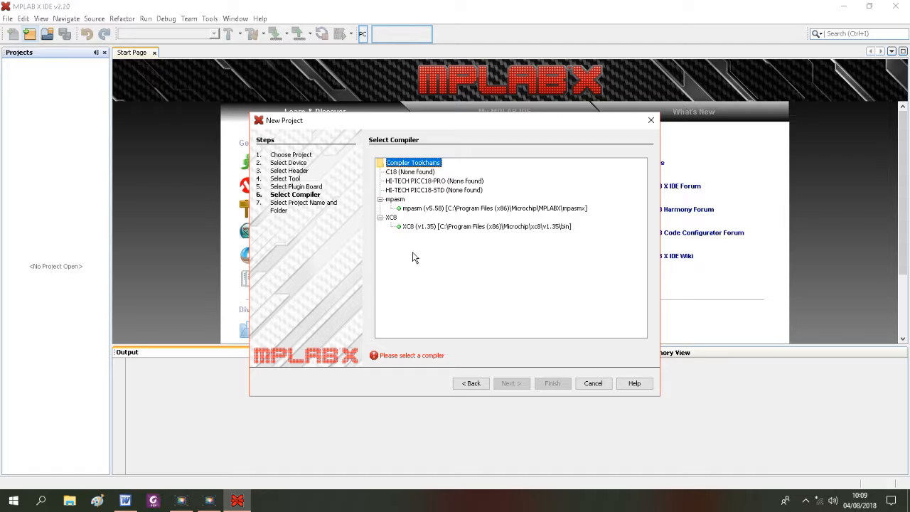
click(452, 228)
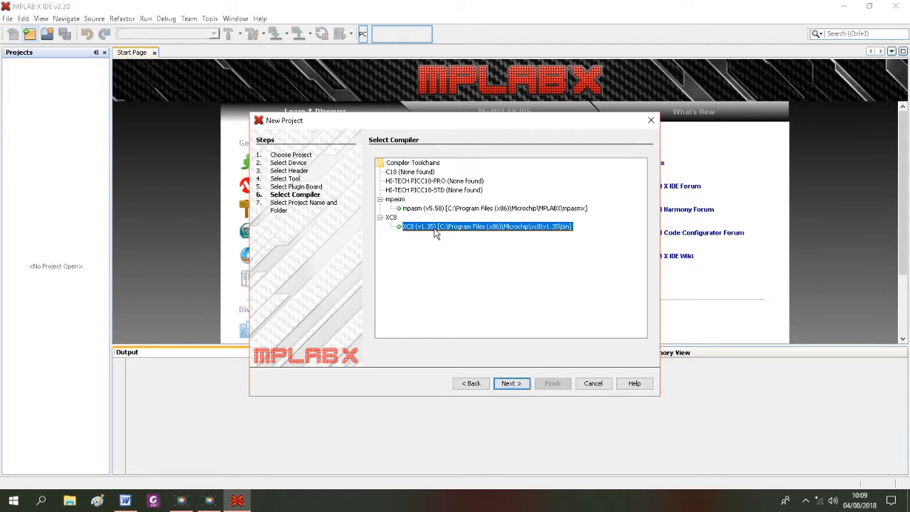
click(513, 383)
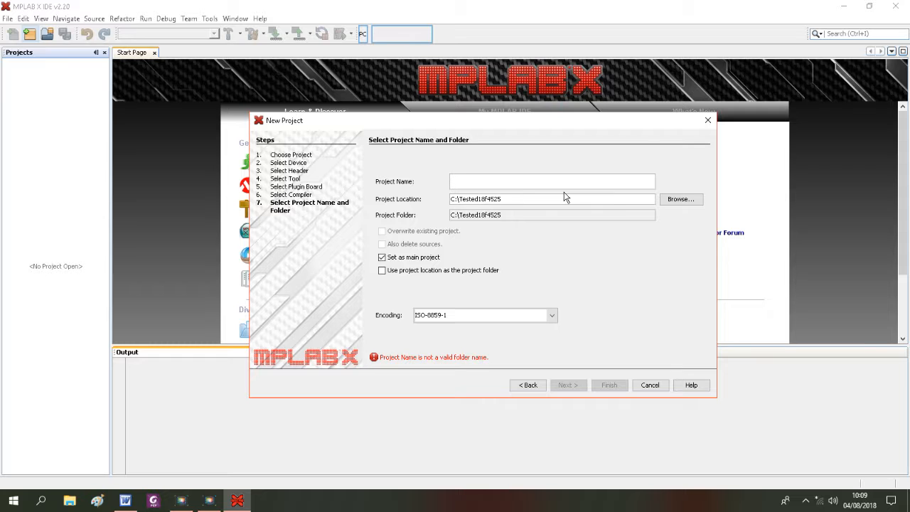
Step: Name the project Myfirst18f, set its location to the root of the C: drive, and create it
text(yfi)
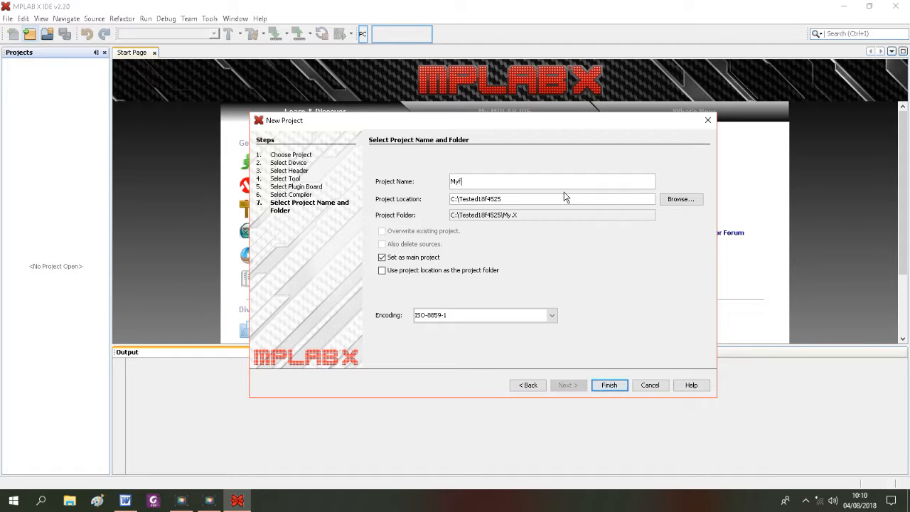
text(rst18f)
click(683, 200)
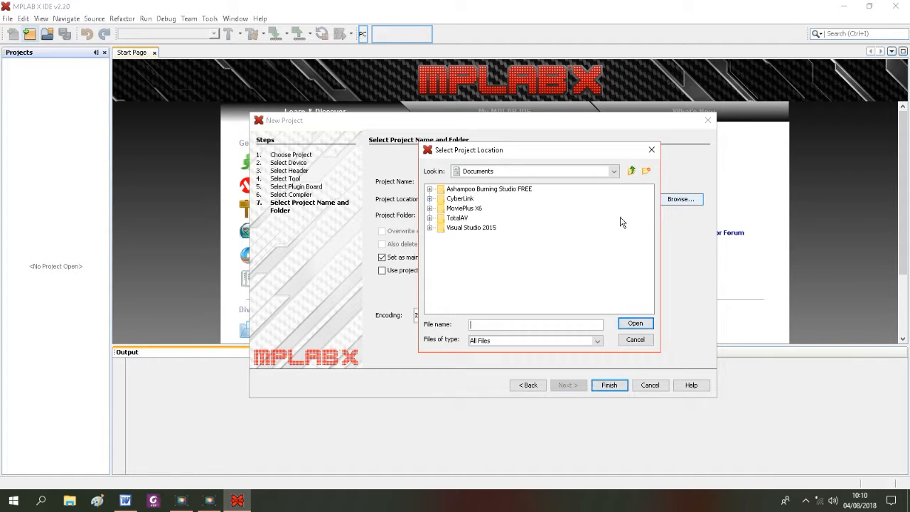
click(605, 171)
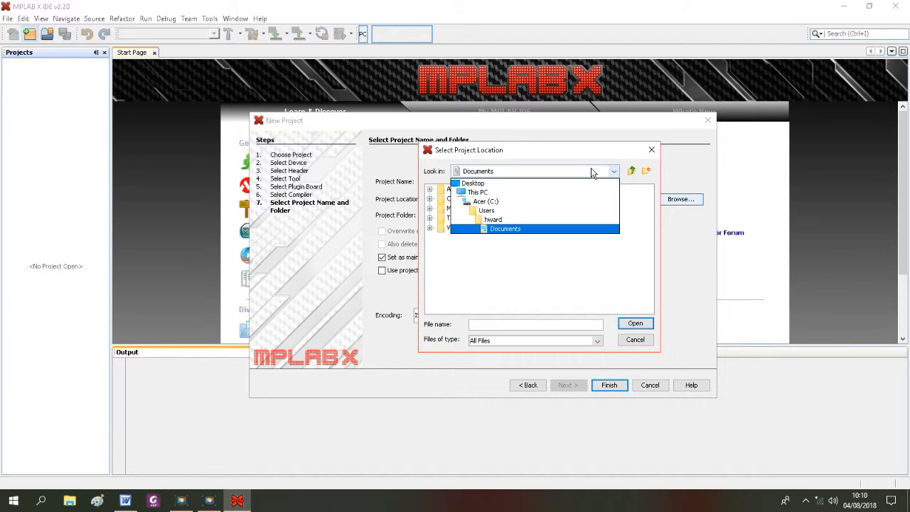
click(487, 202)
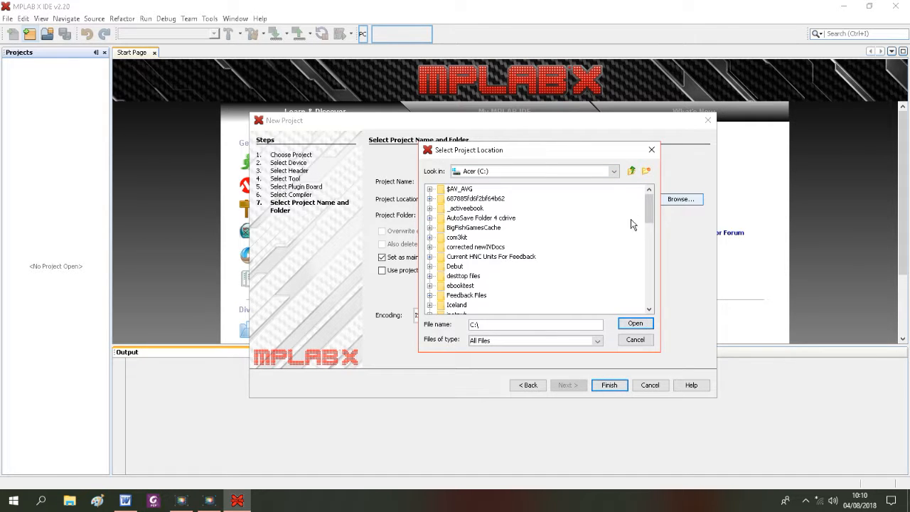
drag(650, 210, 649, 230)
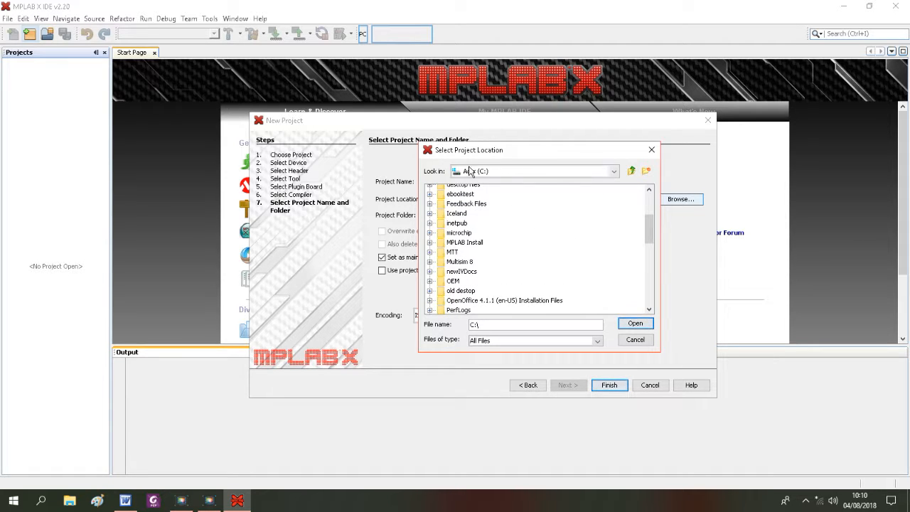
click(640, 326)
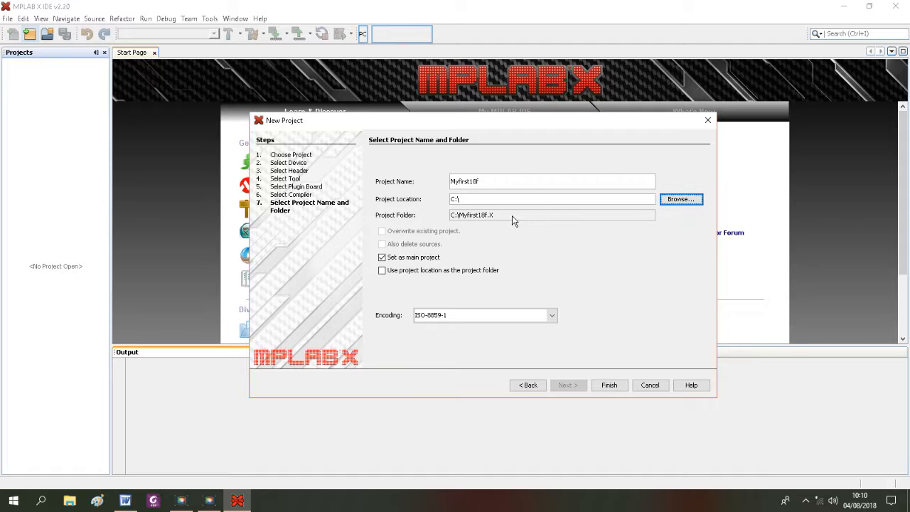
click(609, 385)
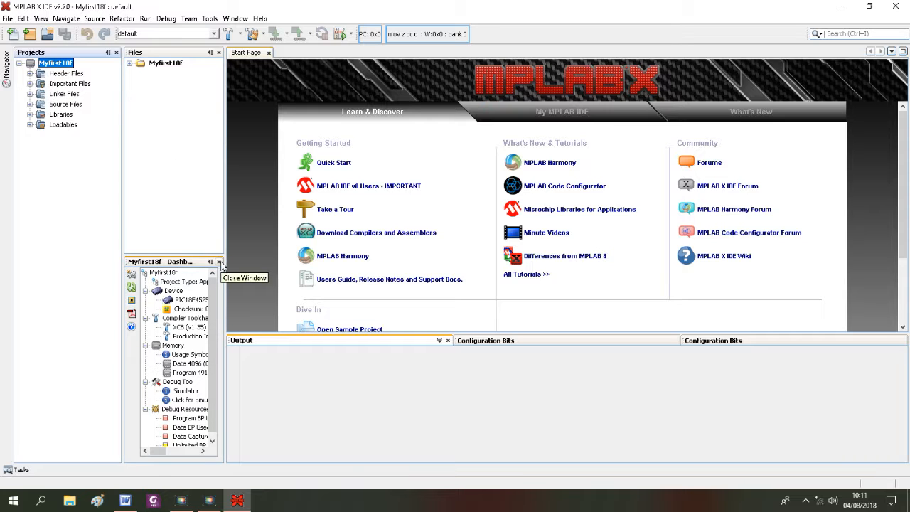
Step: Close the project Dashboard and Files windows, keeping the Projects window open
click(220, 262)
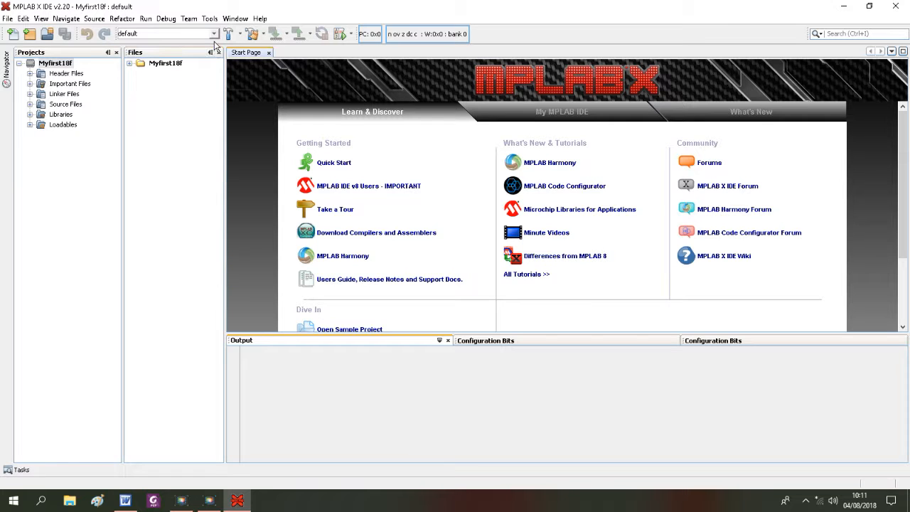
click(219, 53)
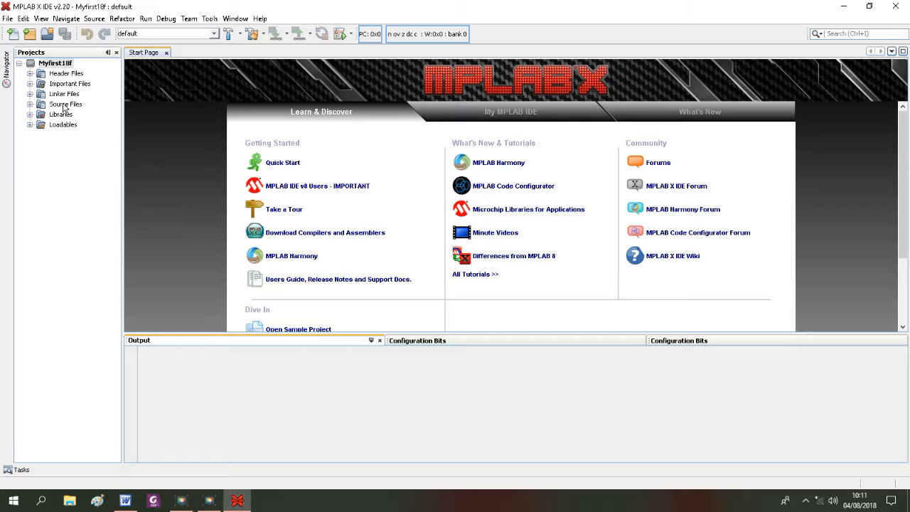
right_click(64, 108)
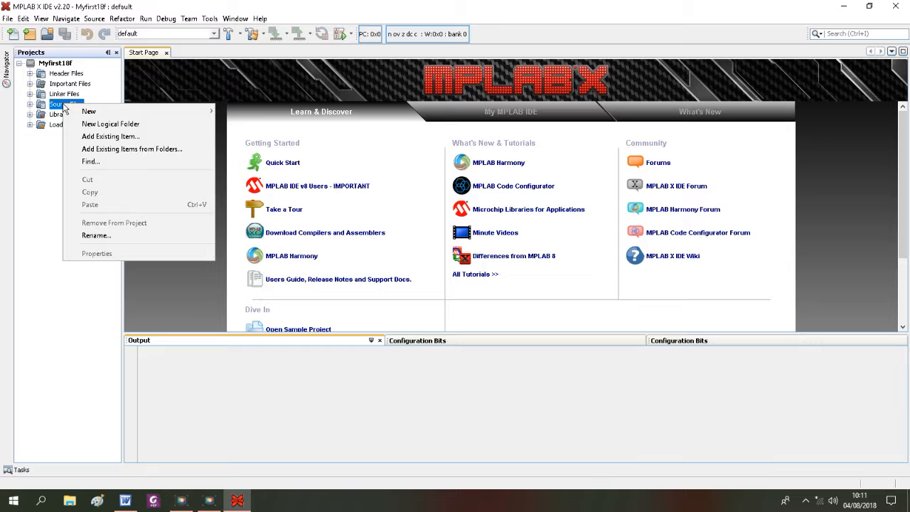
mouse_move(86, 114)
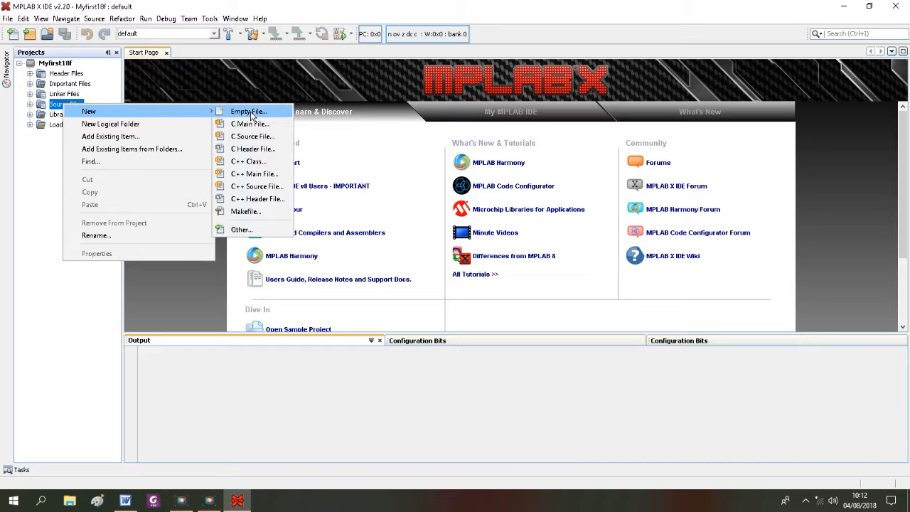
click(249, 112)
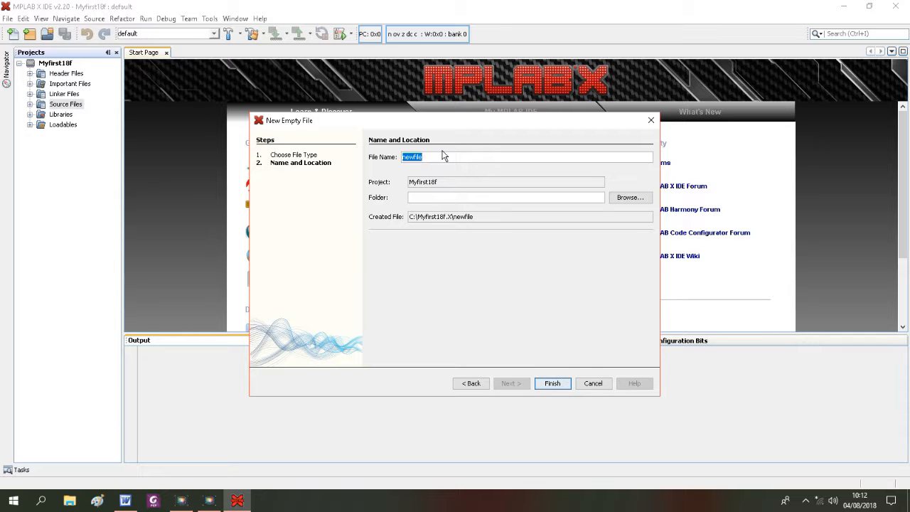
text(Myfirst18f)
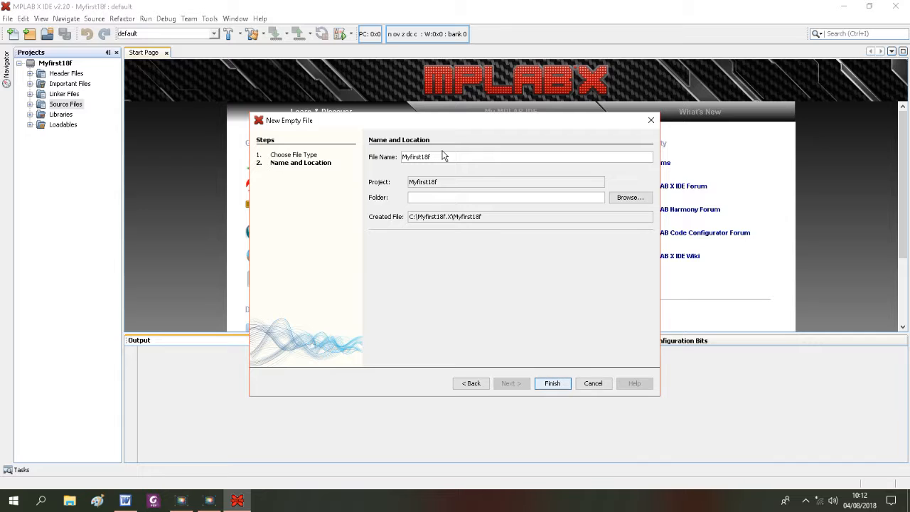
text(pro)
text(.c)
click(472, 384)
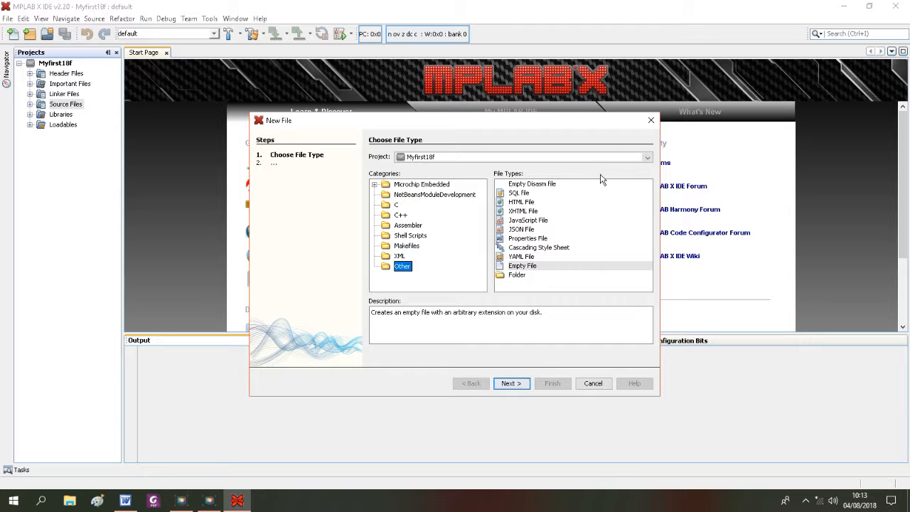
click(653, 122)
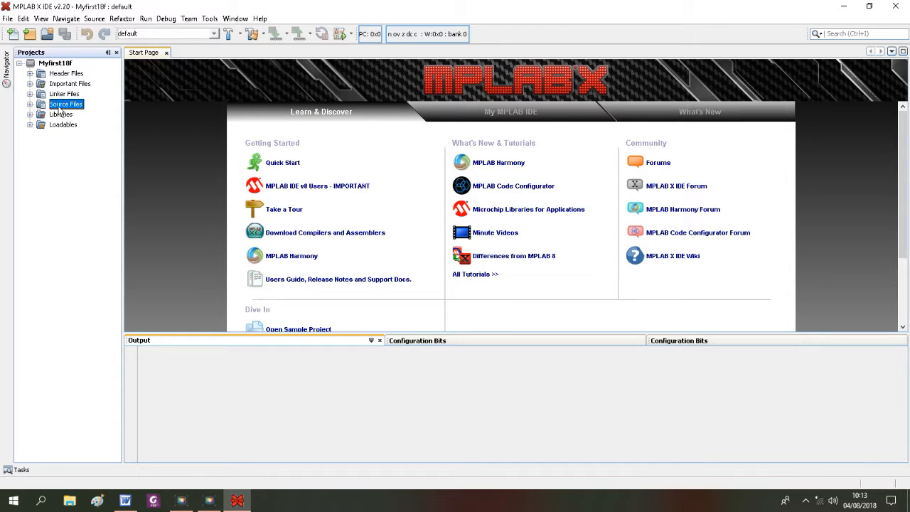
Step: Add a new empty file named Myfirst18fprog.c to the project's Source Files
right_click(64, 107)
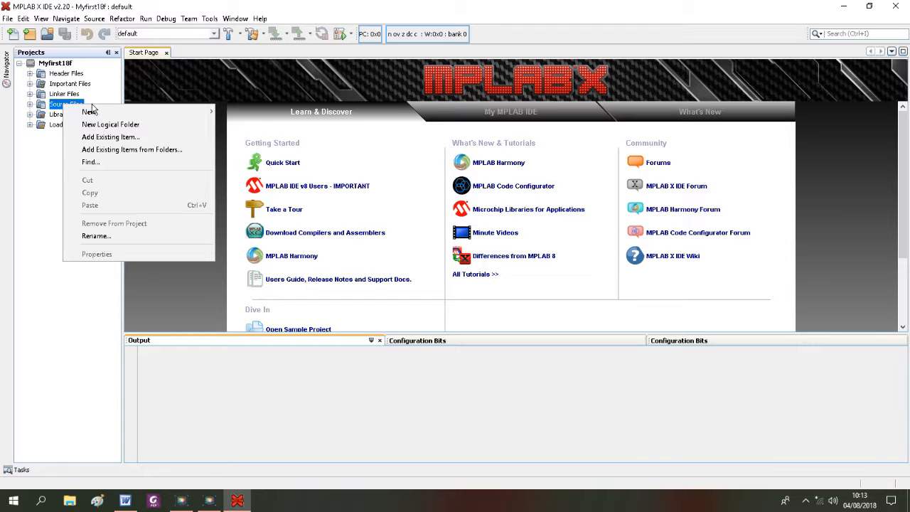
mouse_move(95, 116)
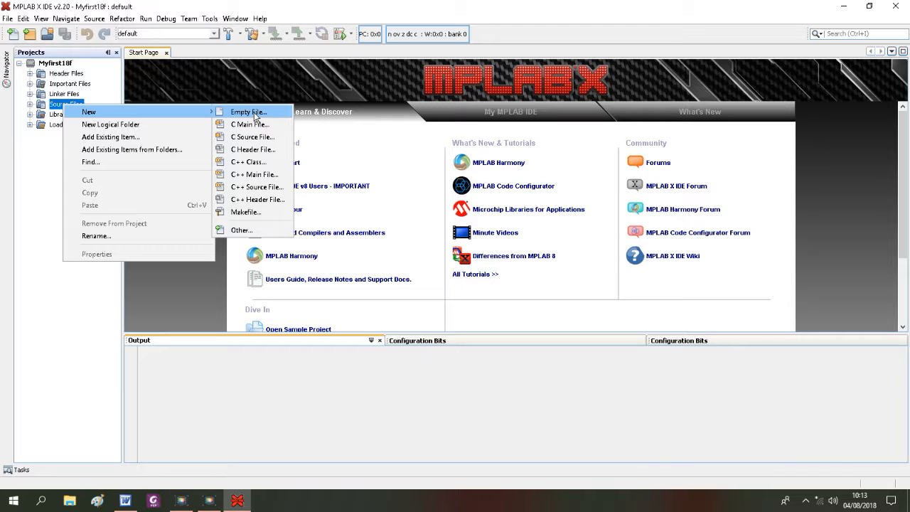
click(248, 112)
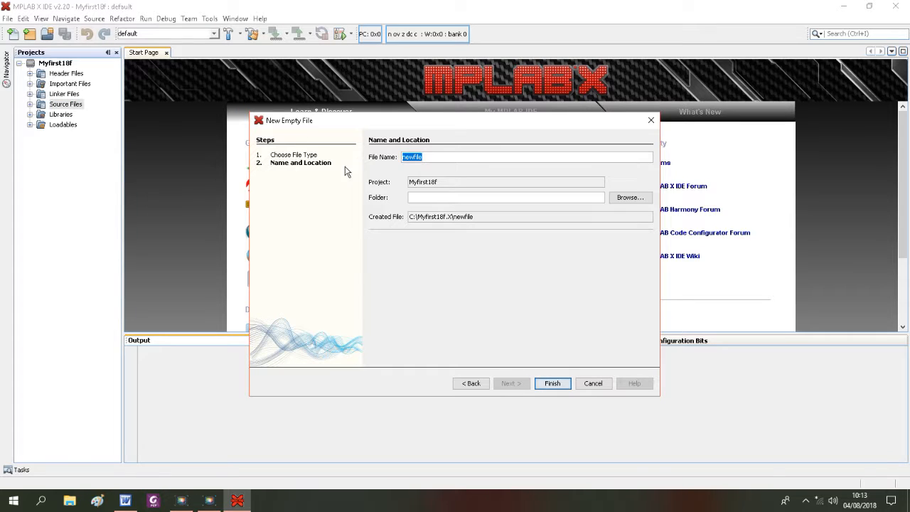
text(Myfirst18fprog.c)
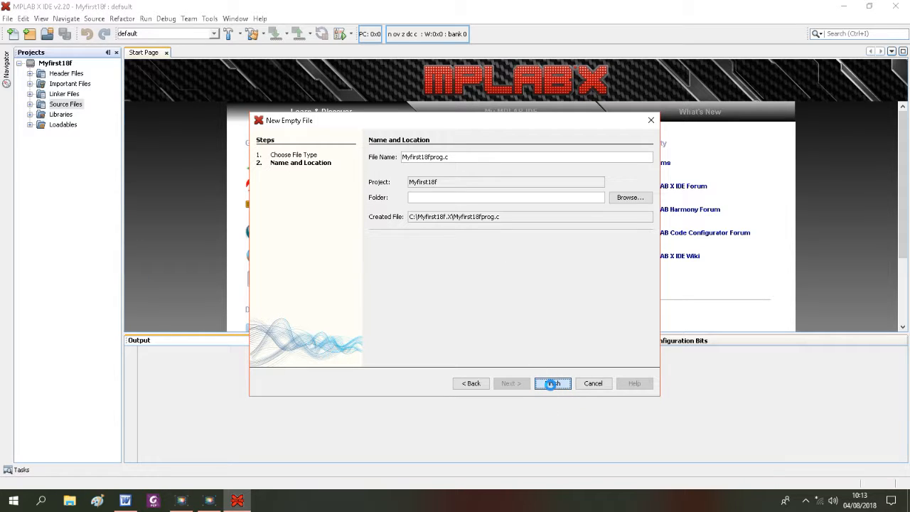
click(553, 384)
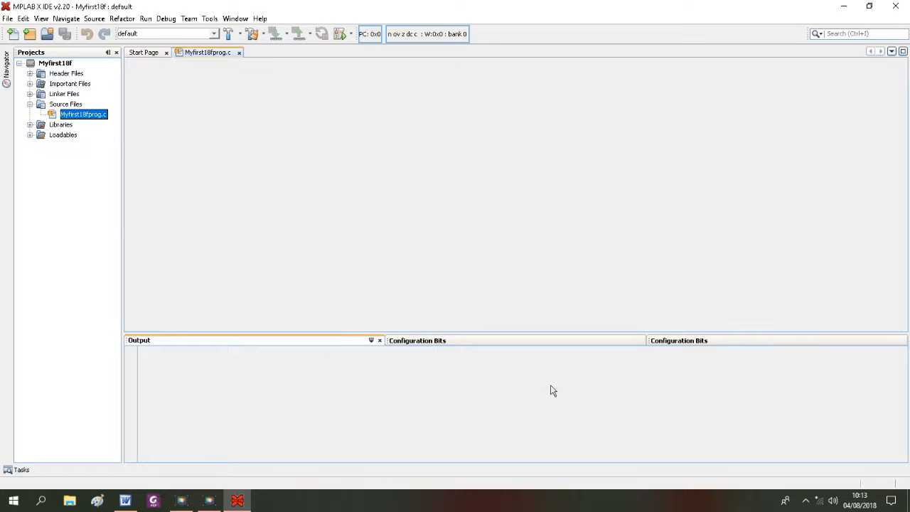